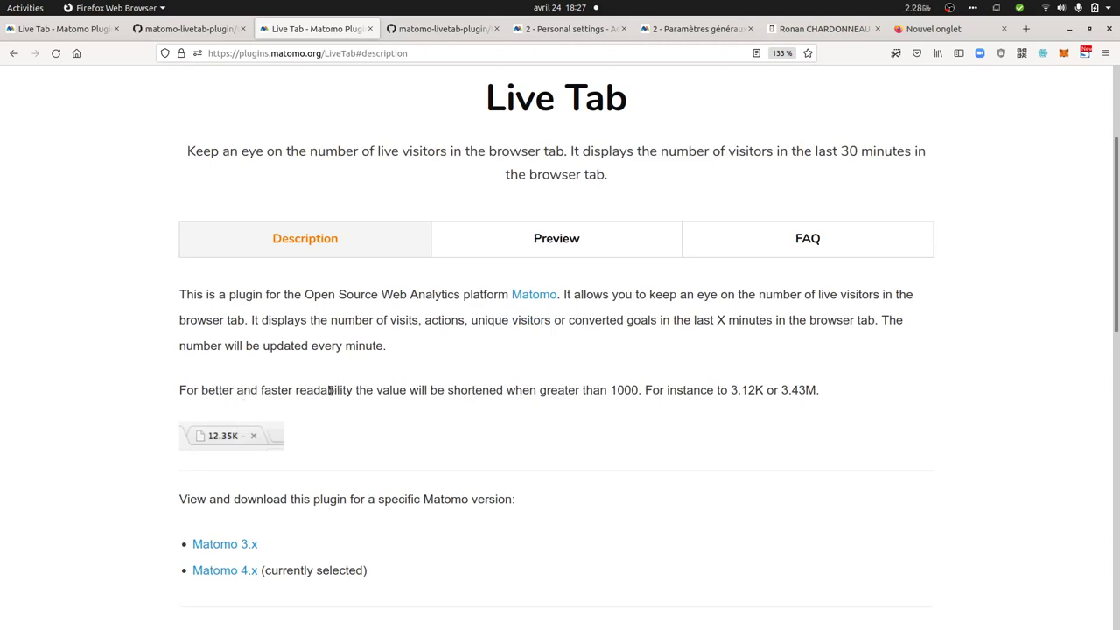
- Review the Live Tab plugin's description and supported Matomo versions, and highlight the plugin name
scroll(331, 424, down, 2)
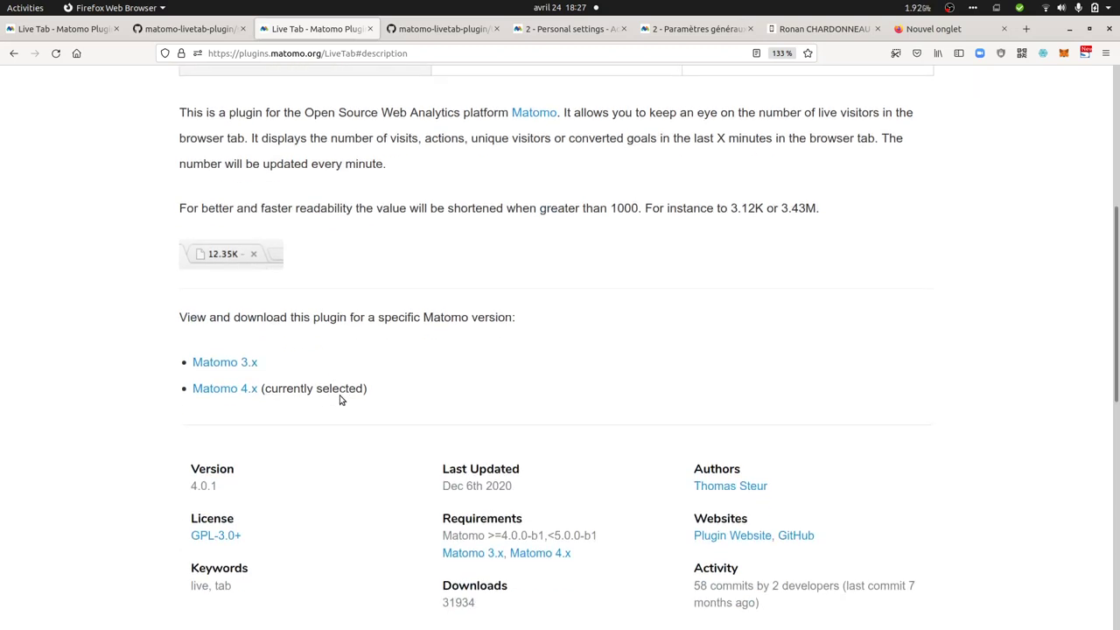
scroll(258, 337, up, 2)
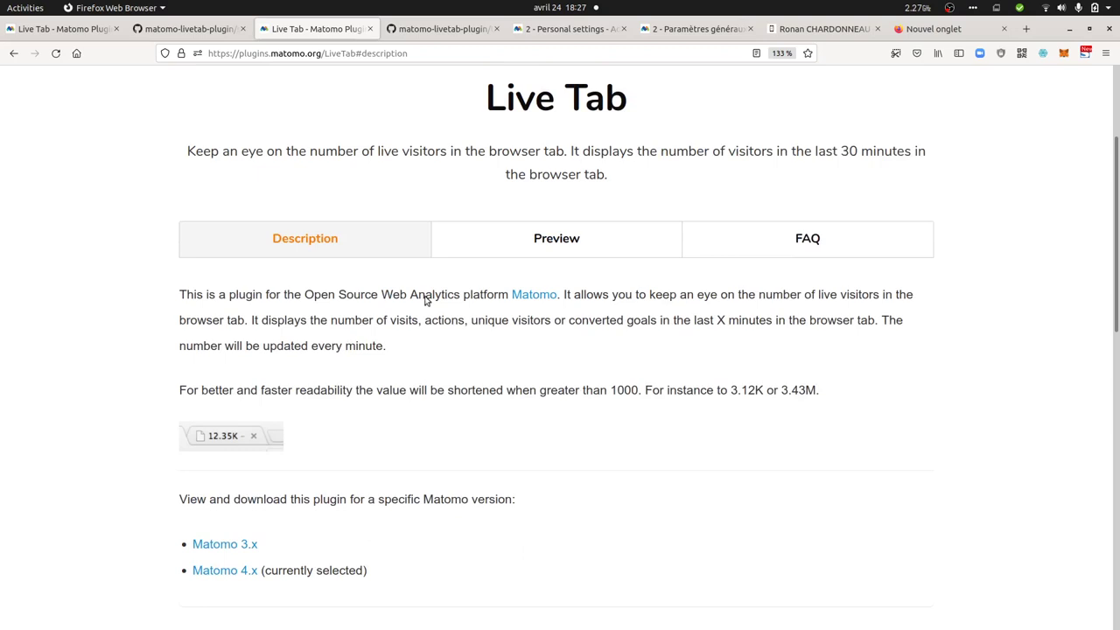
drag(489, 110, 625, 113)
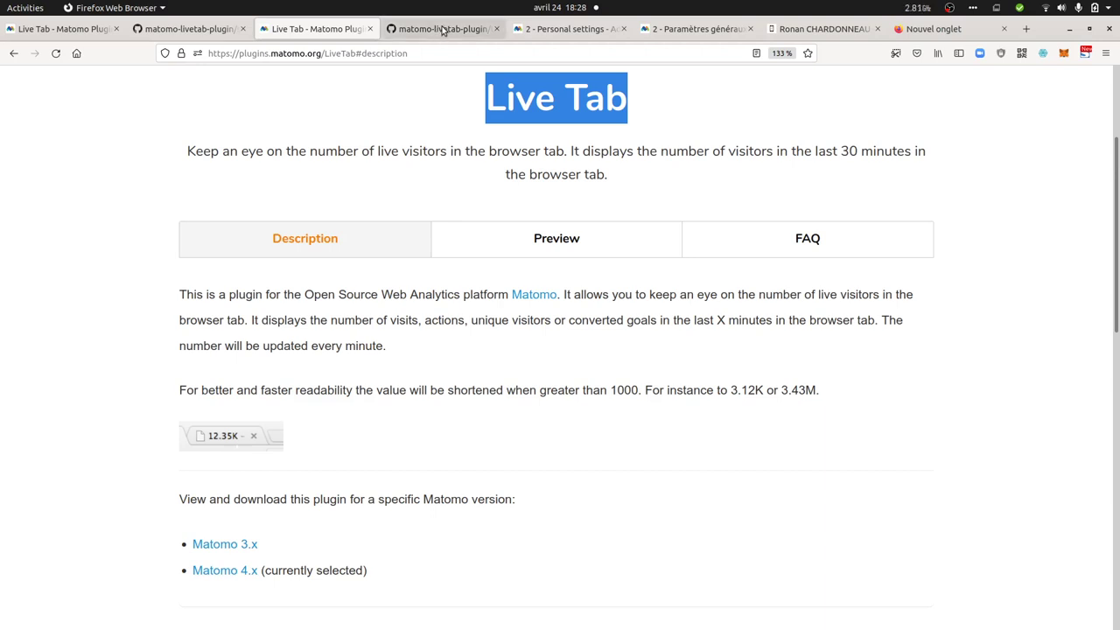
- Switch to the Matomo personal settings page and go to its LiveTab section
click(544, 33)
click(691, 28)
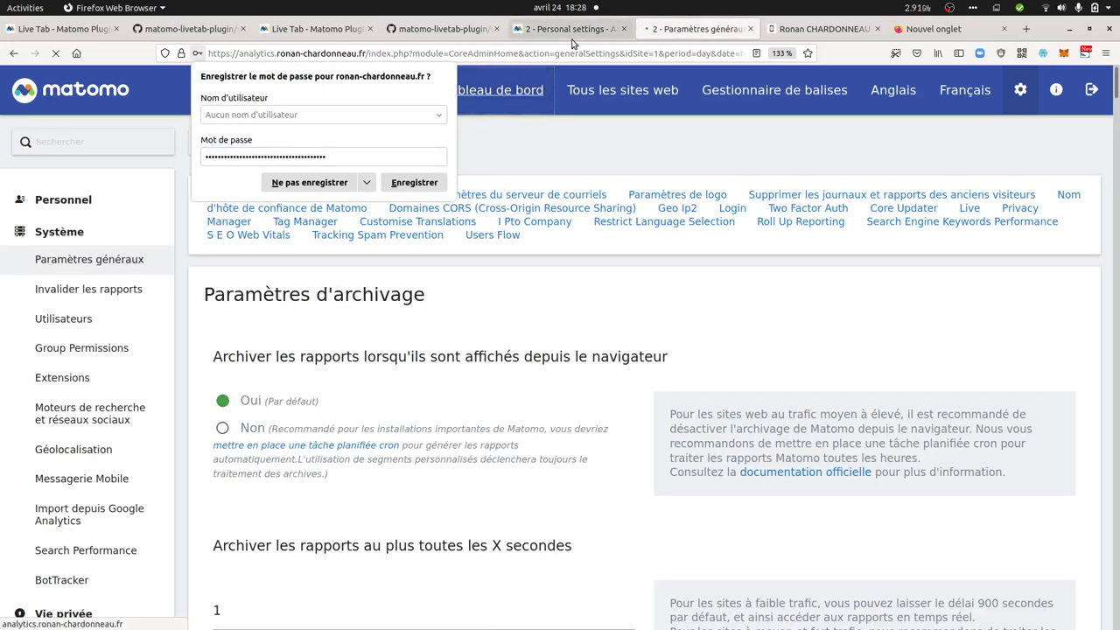
click(568, 29)
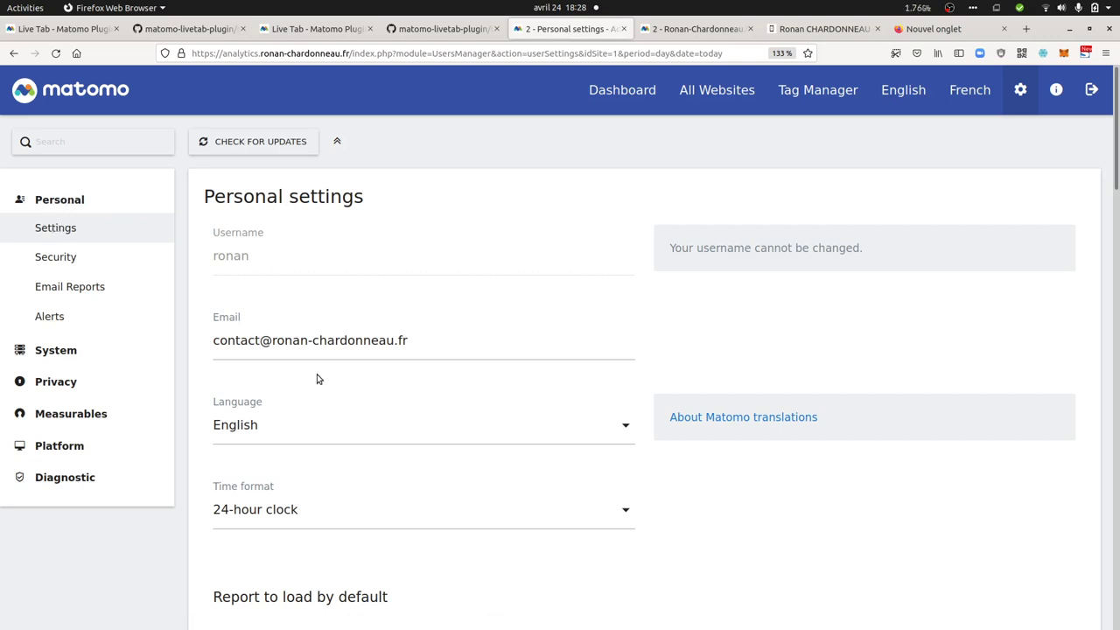
scroll(318, 378, down, 12)
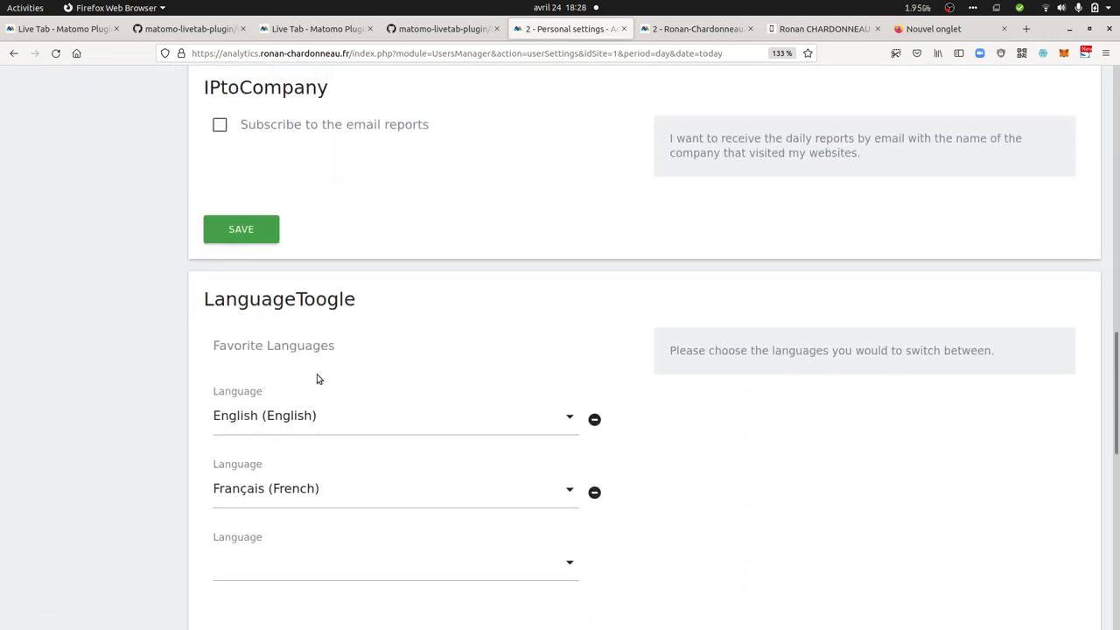
scroll(317, 378, down, 10)
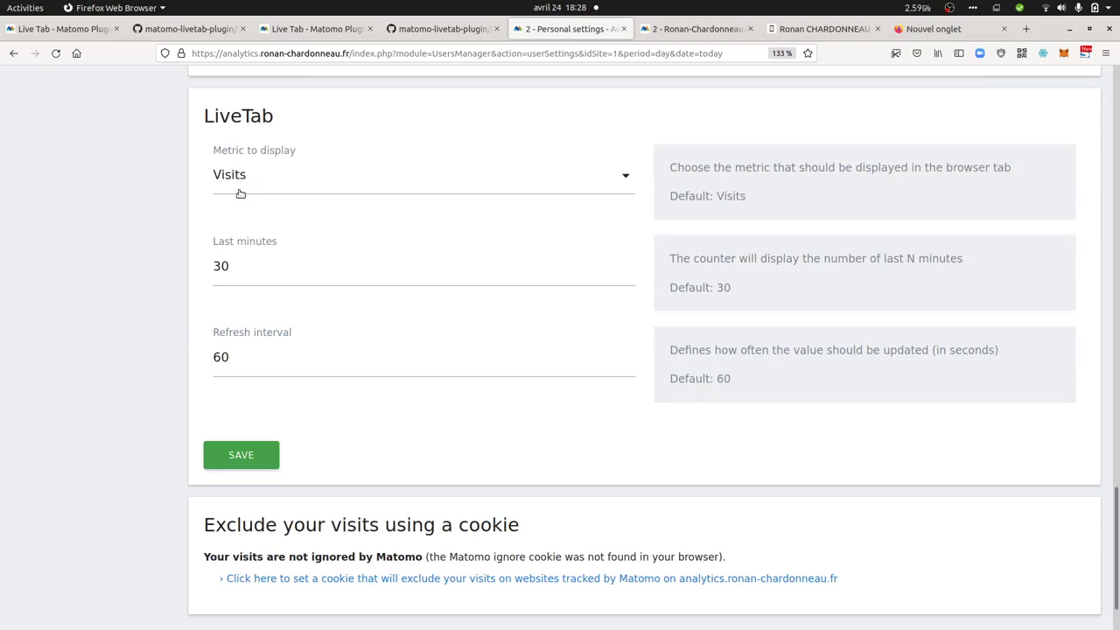
- Examine the LiveTab metric choices and the last-minutes and refresh interval fields without changing them
click(297, 180)
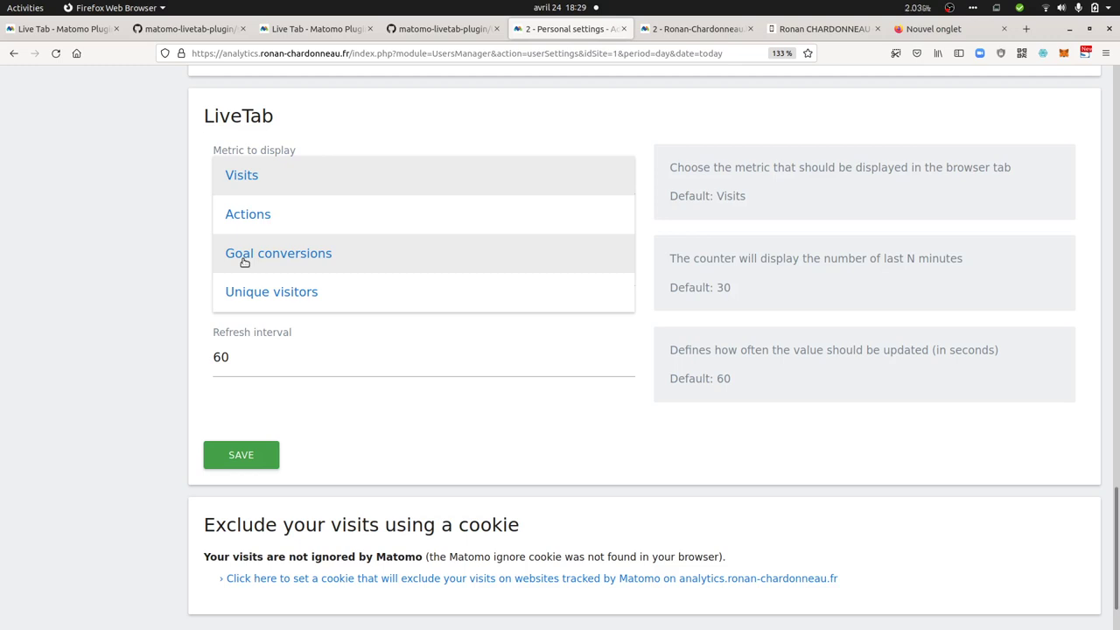
click(205, 275)
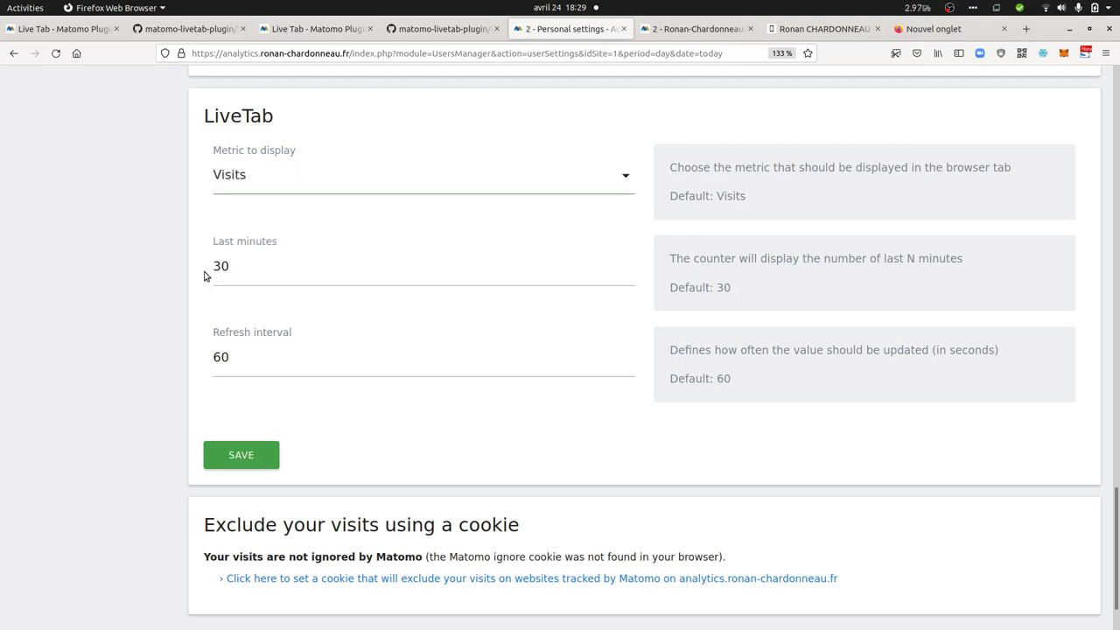
click(238, 354)
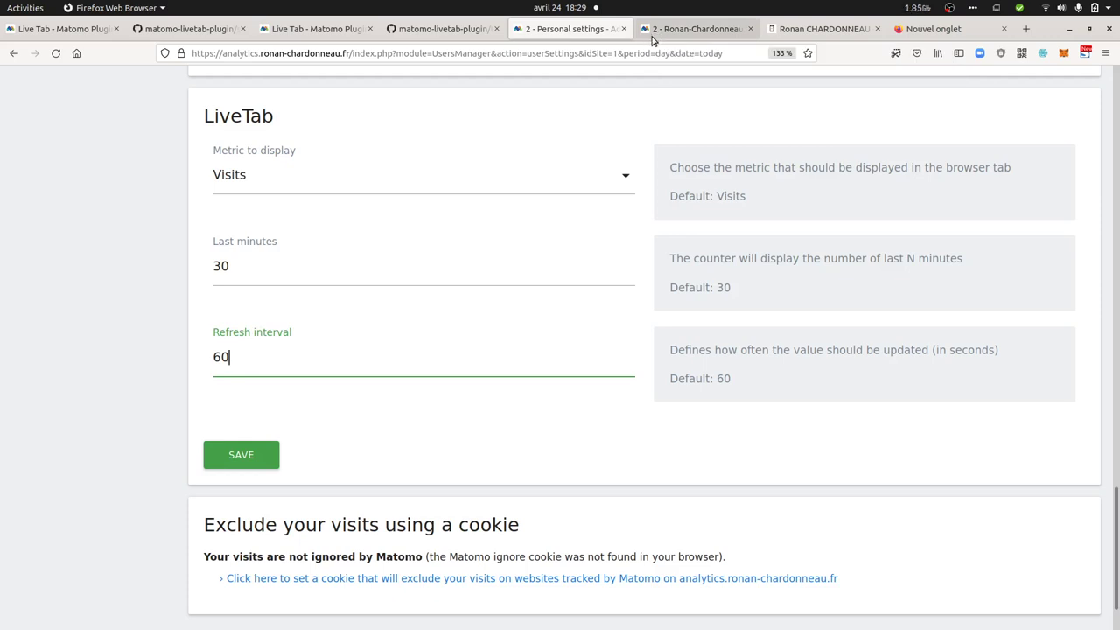
- Set the LiveTab metric to display to Goal conversions and save the plugin settings
click(323, 183)
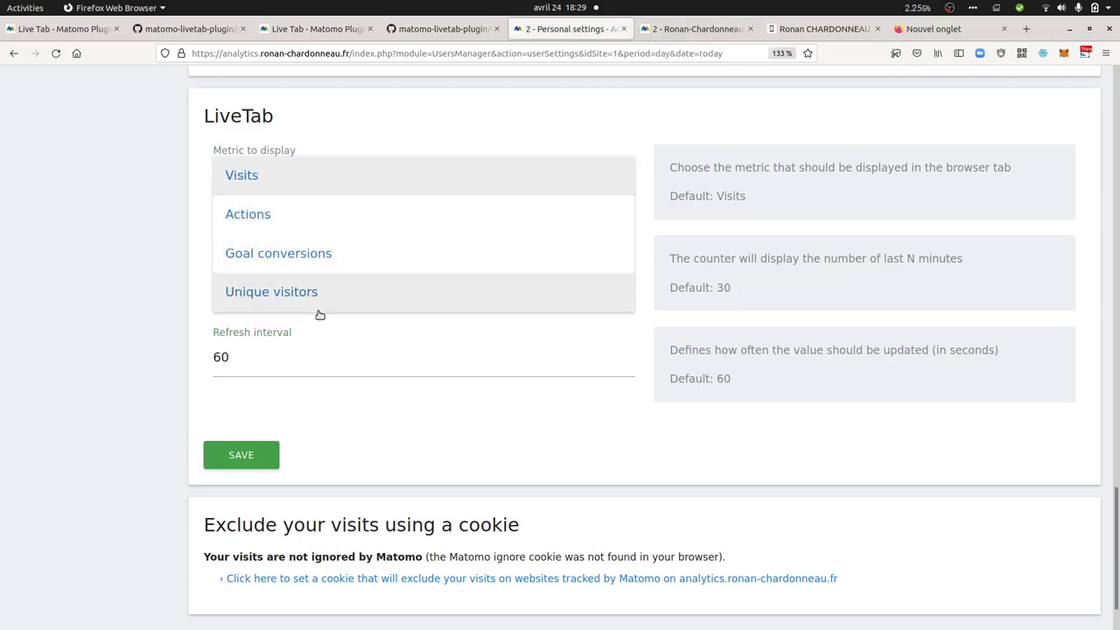
click(320, 265)
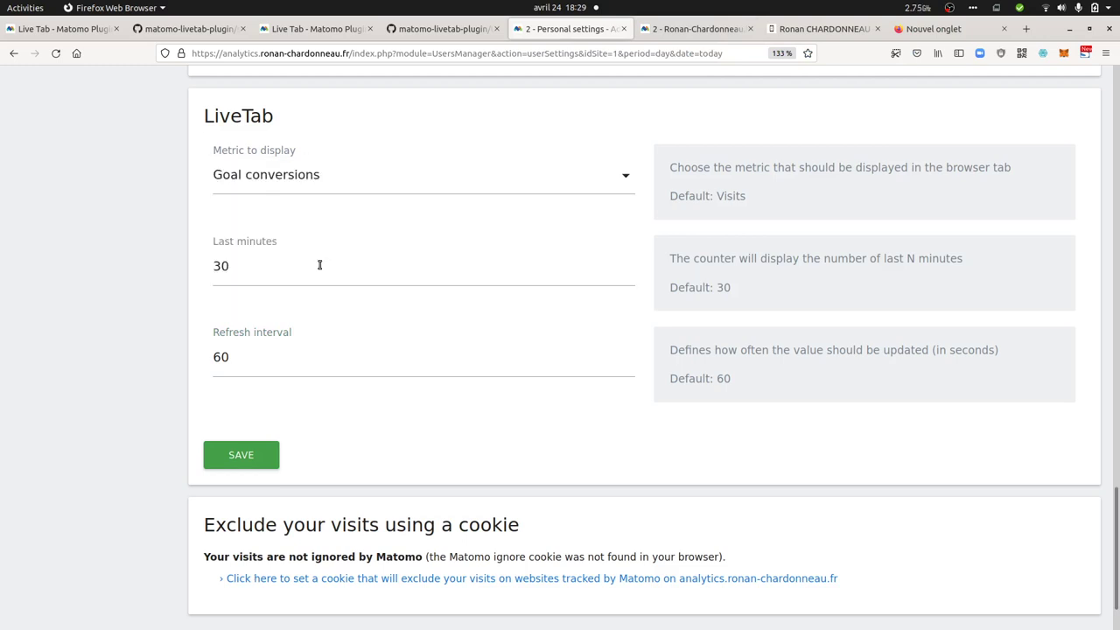
click(240, 455)
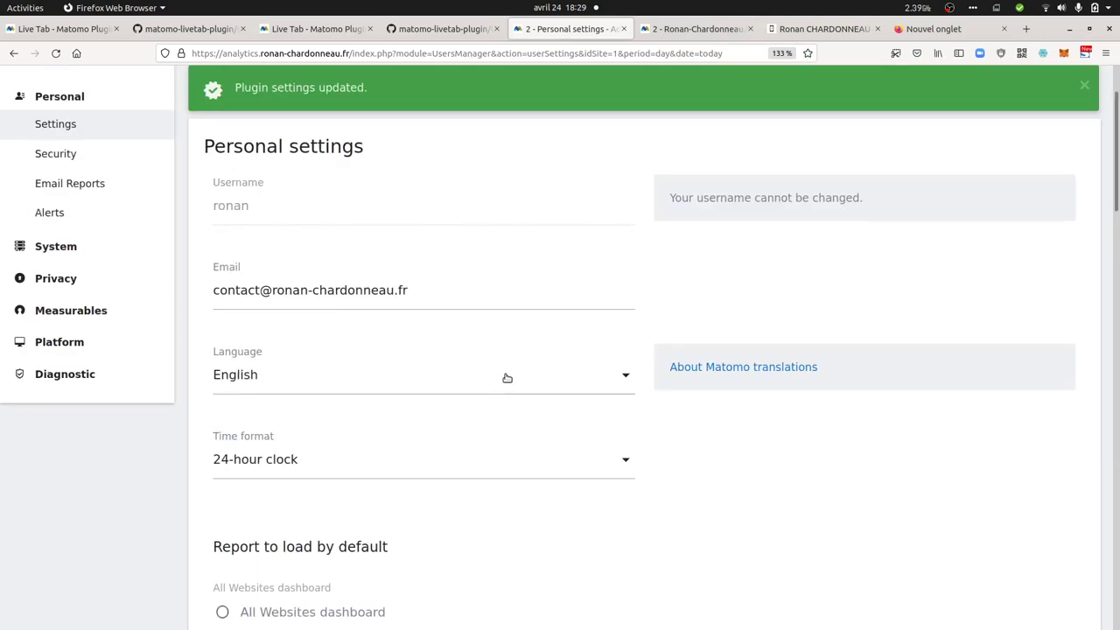
scroll(507, 378, up, 2)
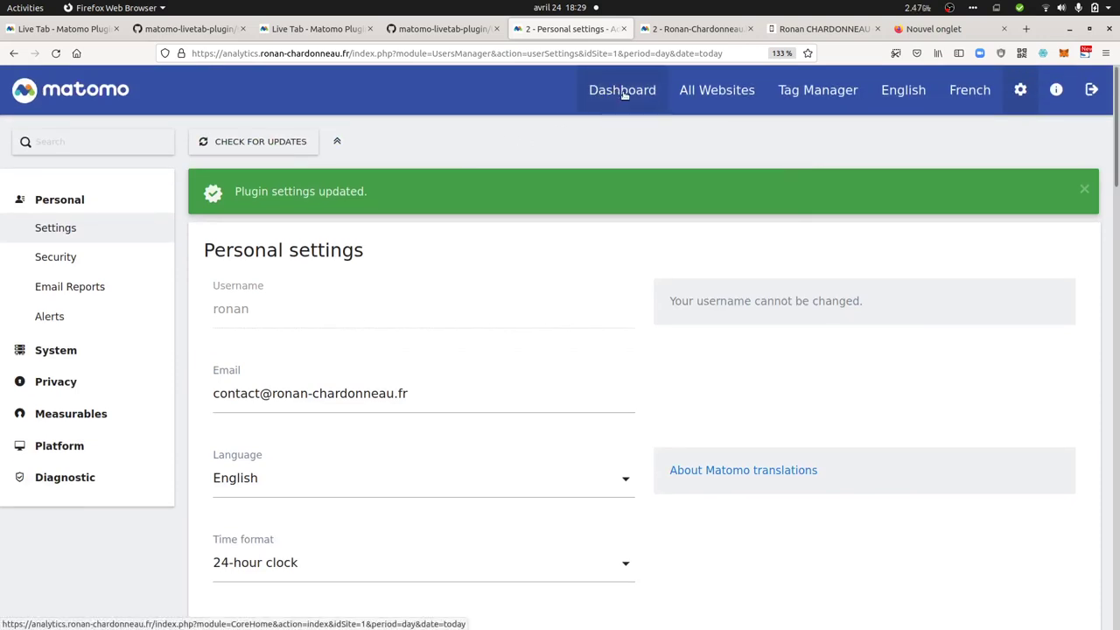
- Set the LiveTab refresh interval to 10 seconds and save the plugin settings
scroll(525, 350, down, 10)
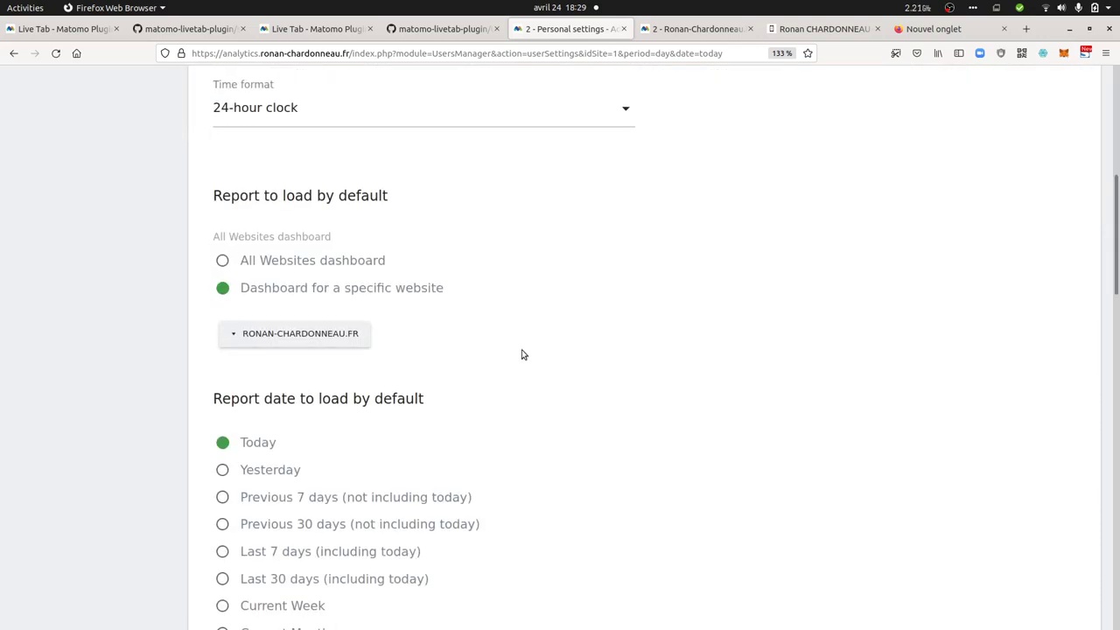
scroll(464, 396, down, 5)
scroll(347, 333, down, 5)
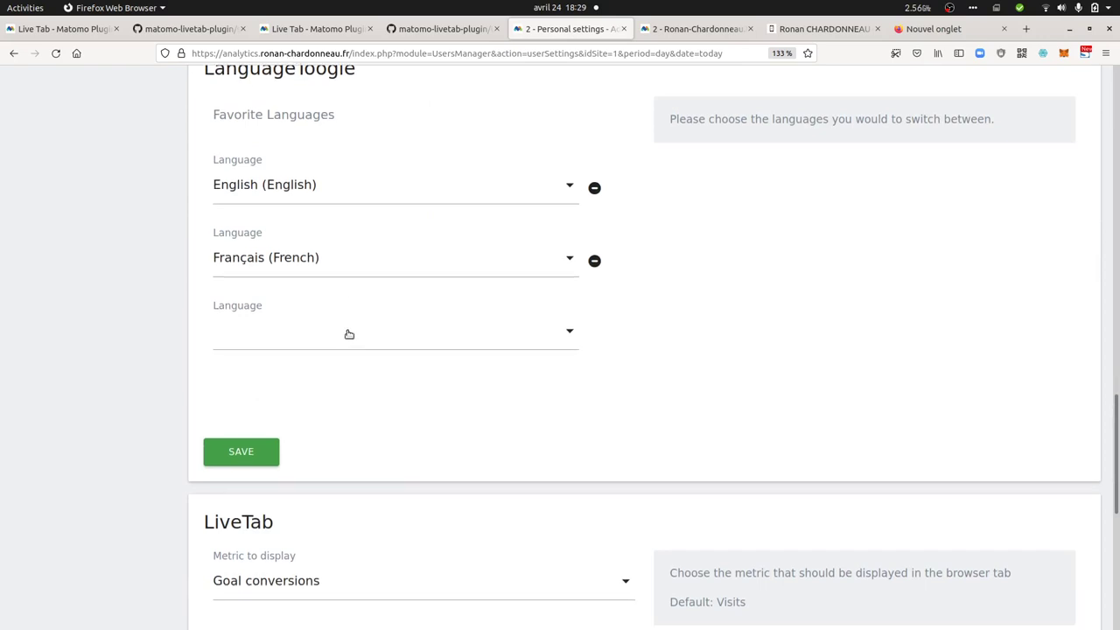
click(300, 327)
key(BackSpace)
key(BackSpace)
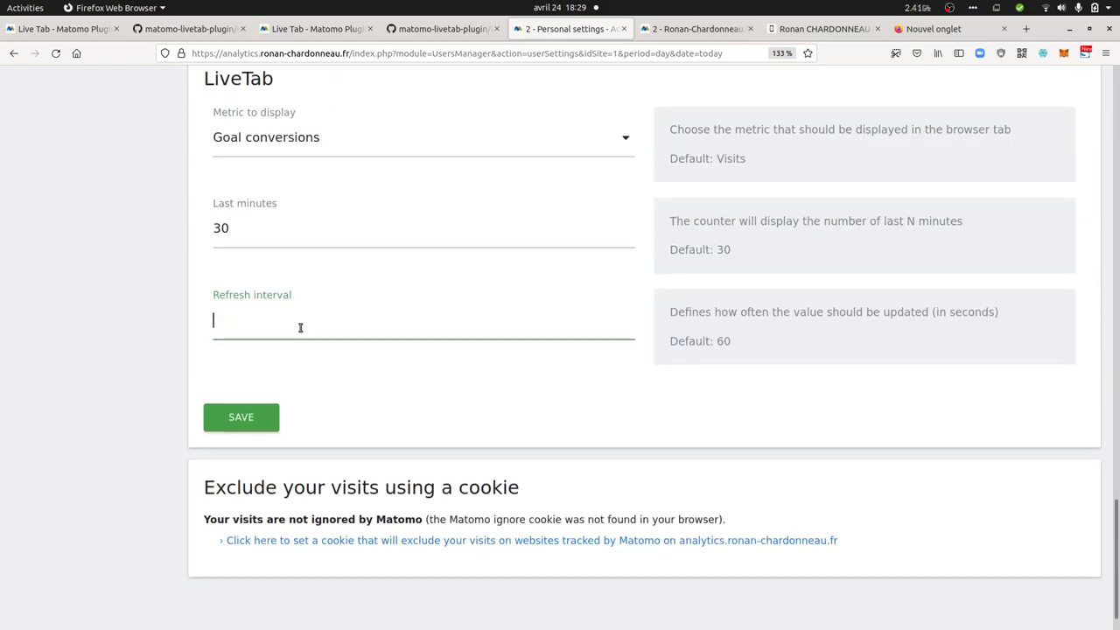
text(10)
click(241, 418)
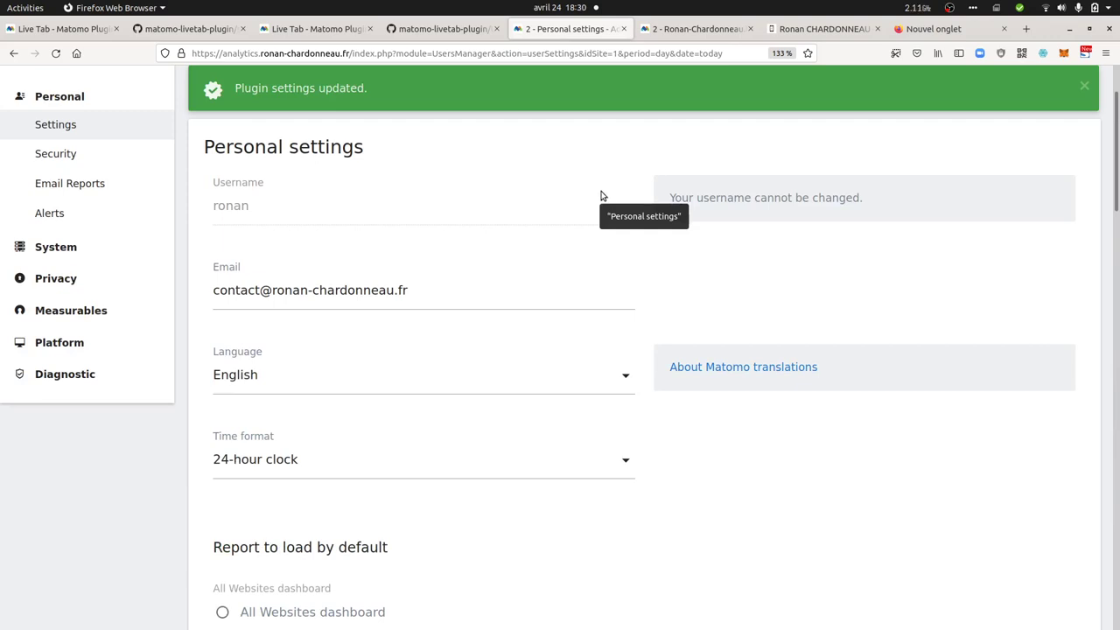
- Close the separate Matomo dashboard tab after viewing it, and reload the personal settings page
click(682, 33)
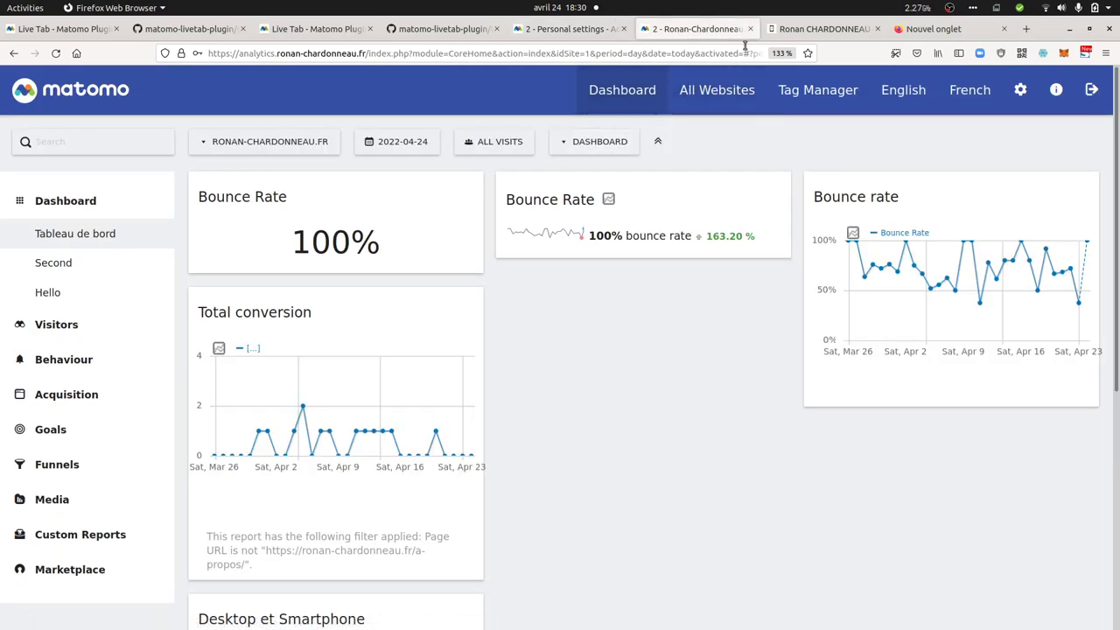
mouse_move(621, 199)
click(753, 30)
click(616, 30)
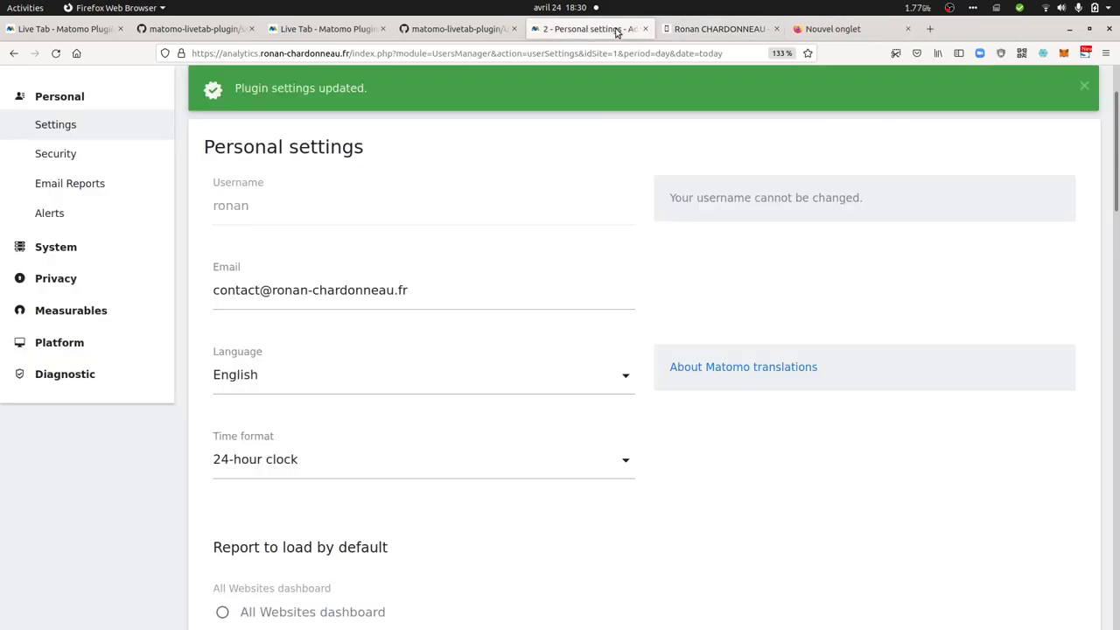
key(F5)
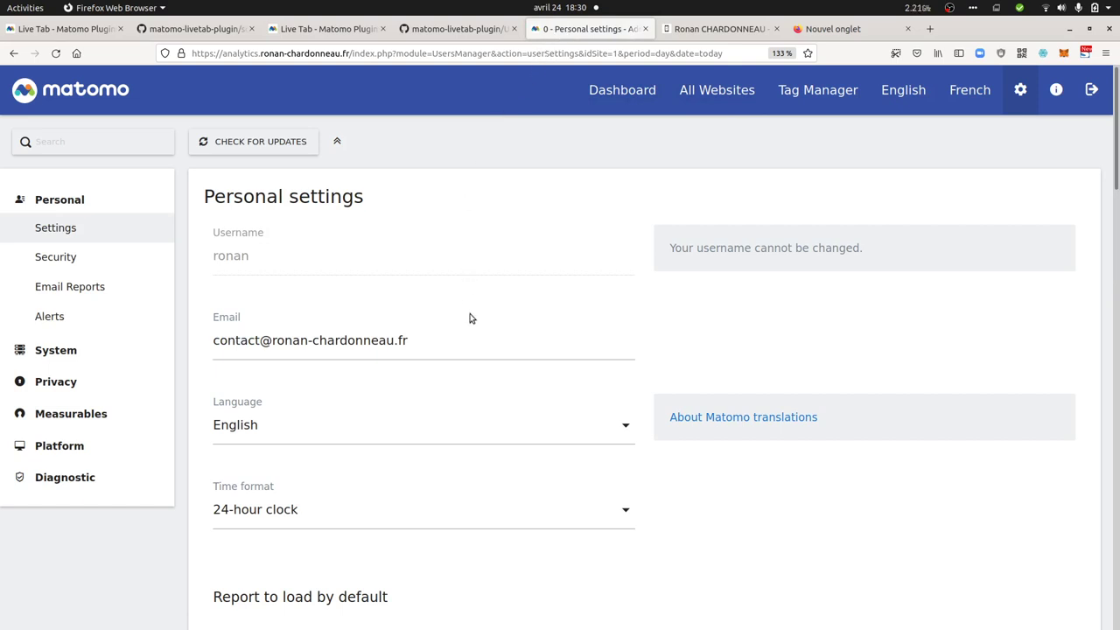
- Set the LiveTab metric to display to Visits and save the plugin settings
scroll(447, 367, down, 10)
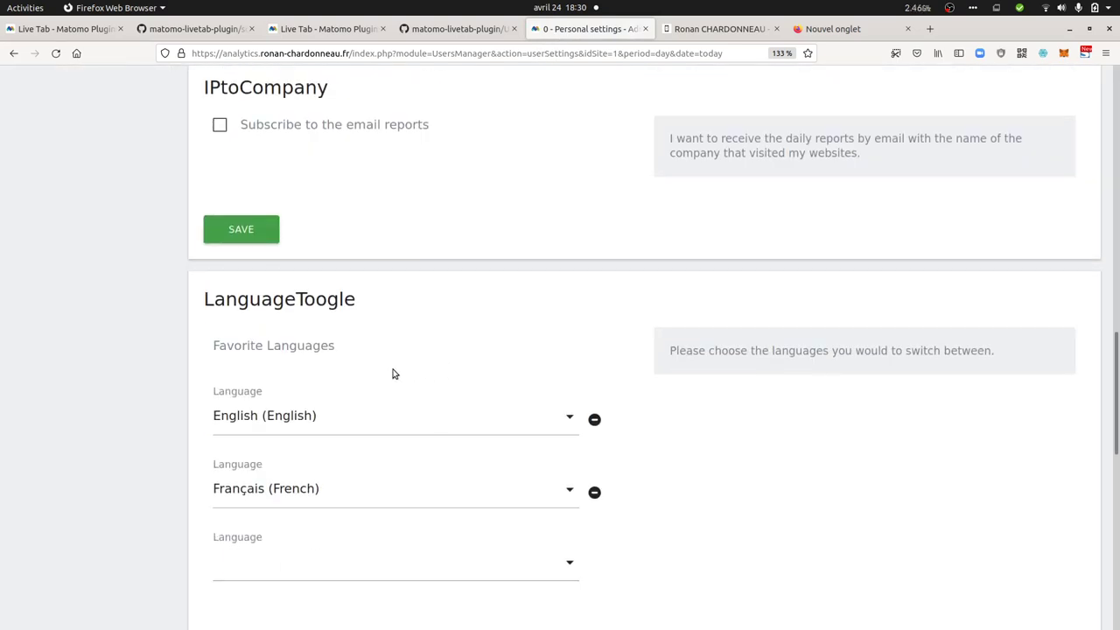
scroll(393, 373, down, 6)
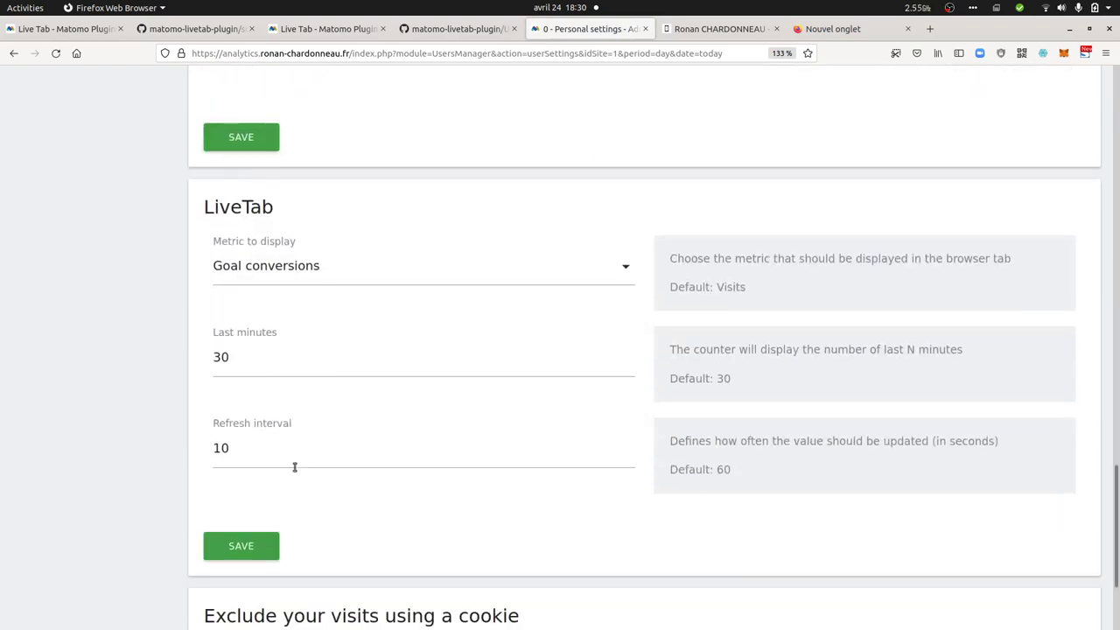
click(305, 279)
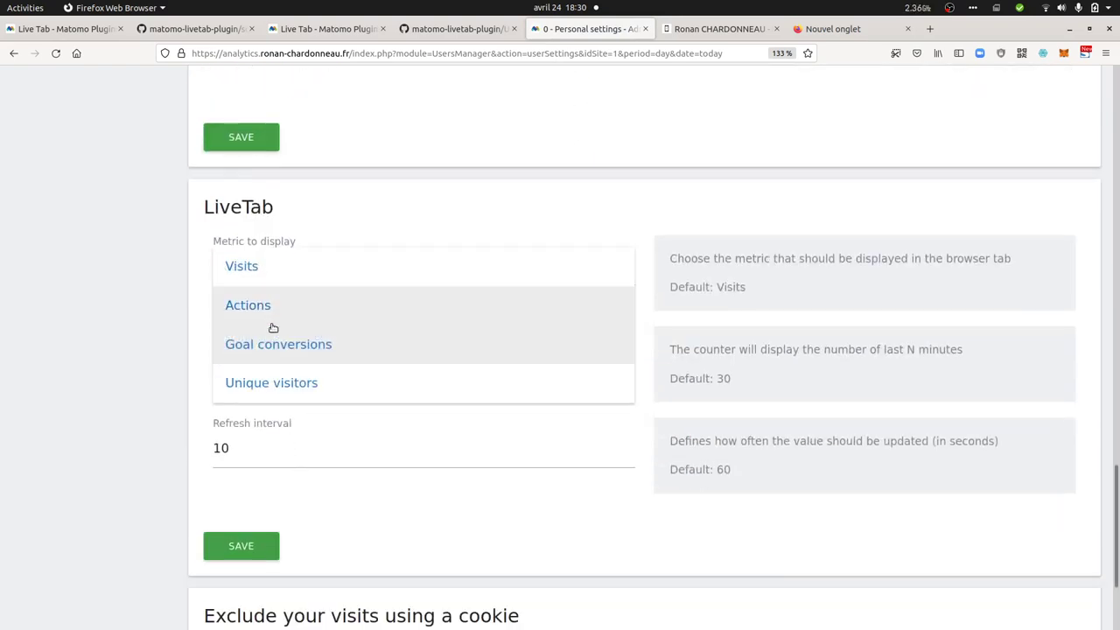
click(273, 276)
click(242, 545)
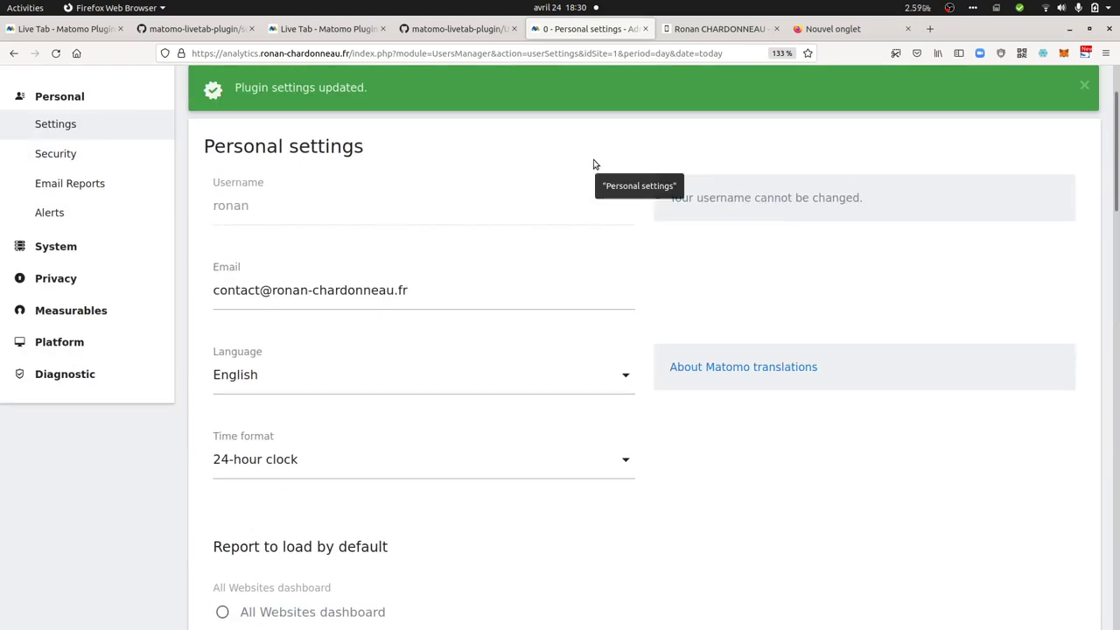
- View the tracked website in Firefox and close its tab
click(708, 29)
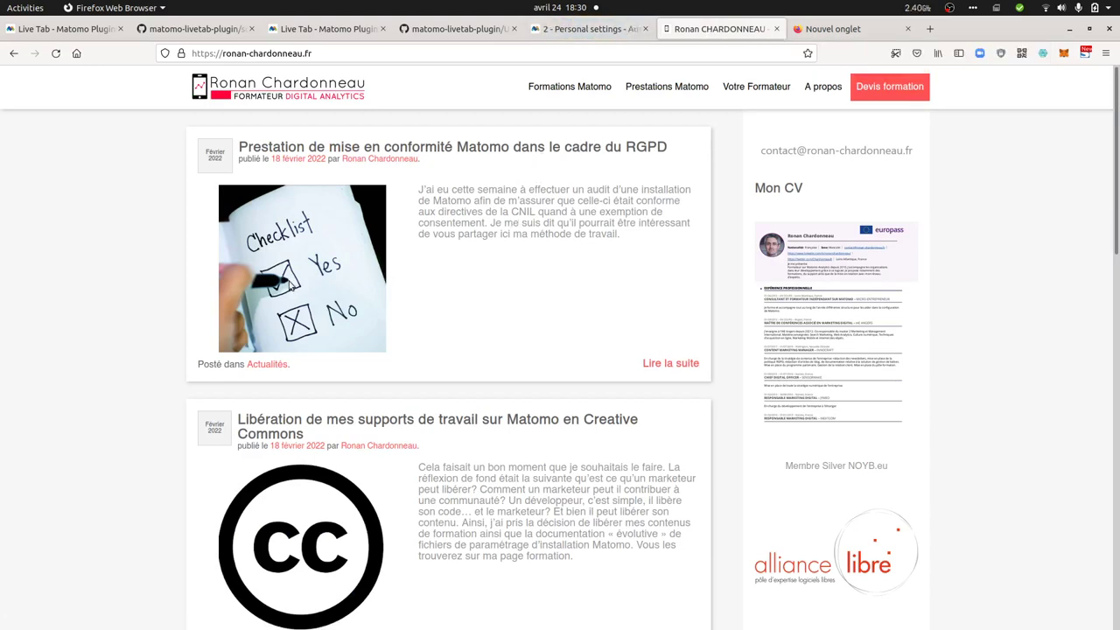
mouse_move(1, 315)
click(775, 29)
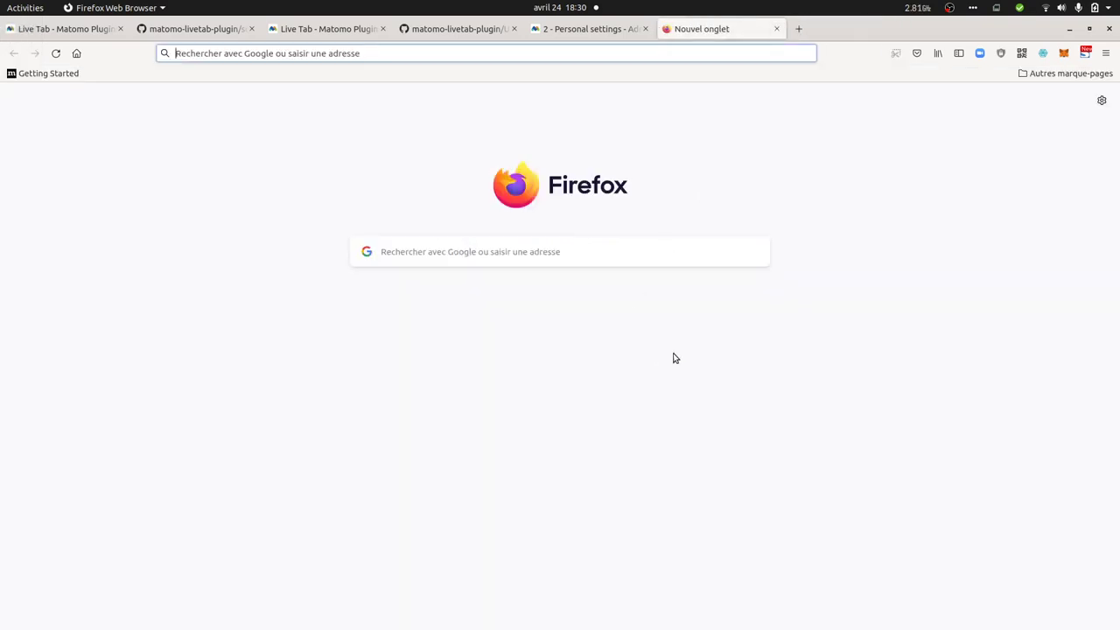
- Switch to Chromium to view the tracked website open there, and return to Firefox
mouse_move(2, 148)
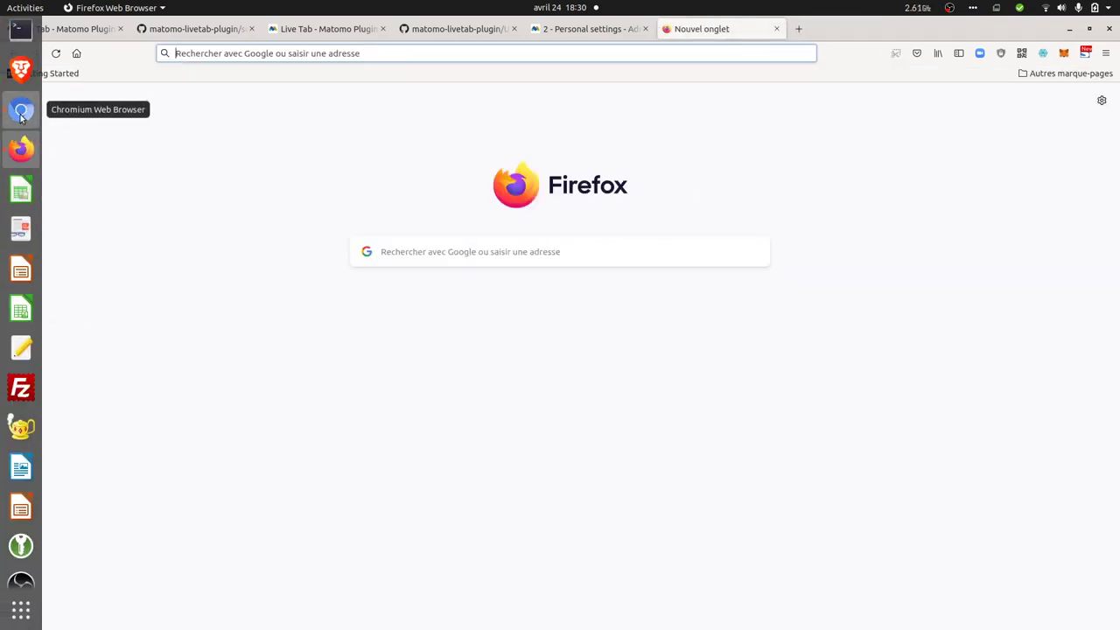
click(21, 111)
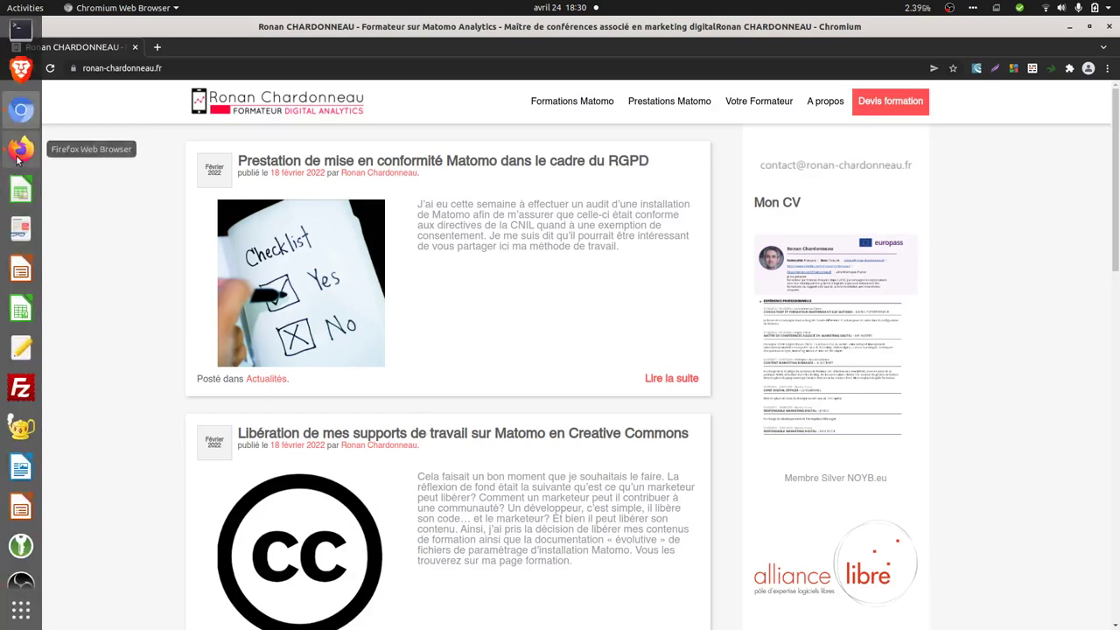
click(21, 149)
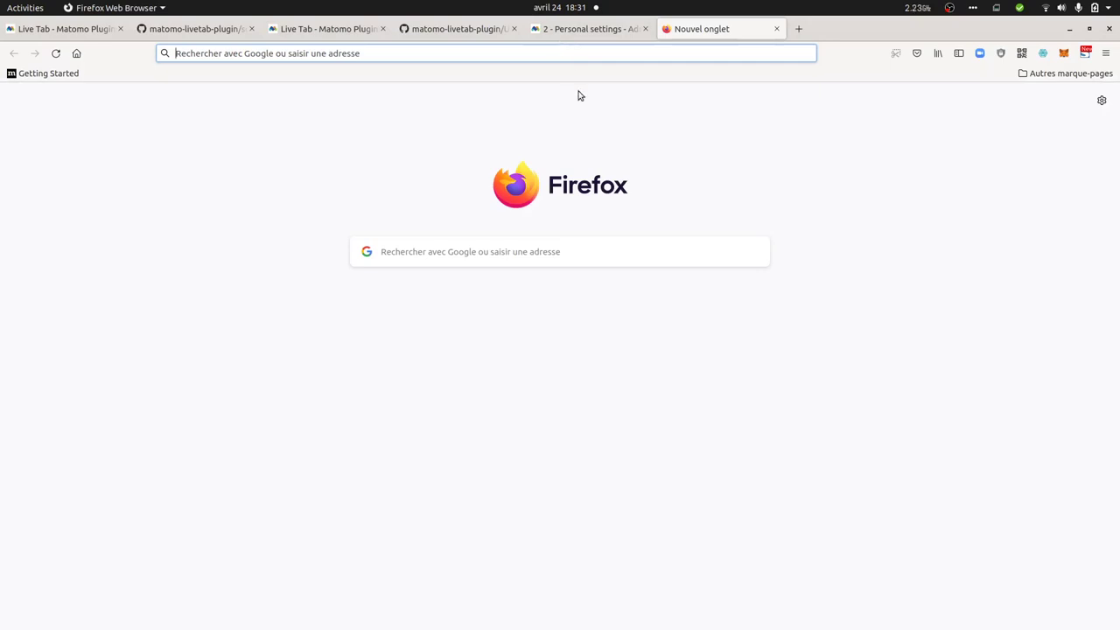
- Open the issue list of the matomo-livetab-plugin repository on GitHub
click(448, 29)
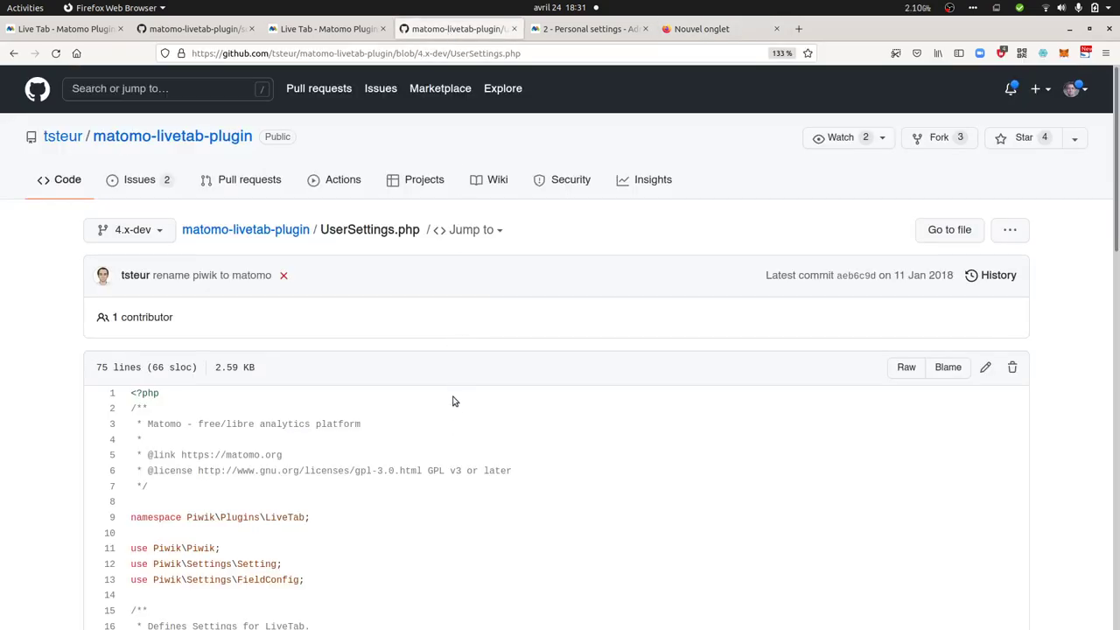
click(140, 181)
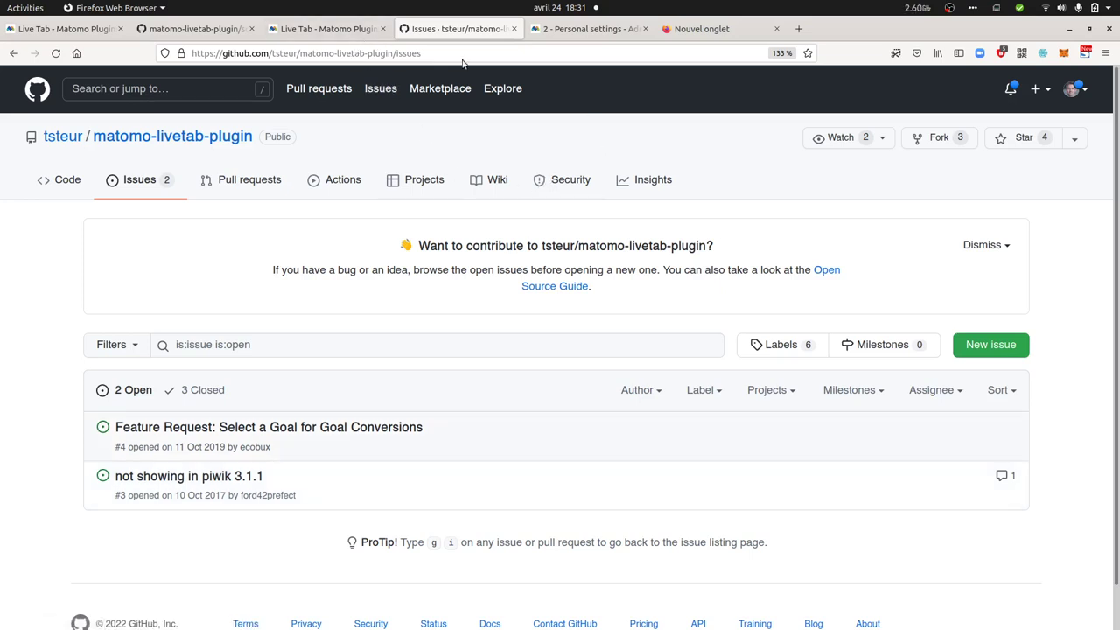
- Switch to Chromium and close its window with the tracked website
mouse_move(5, 227)
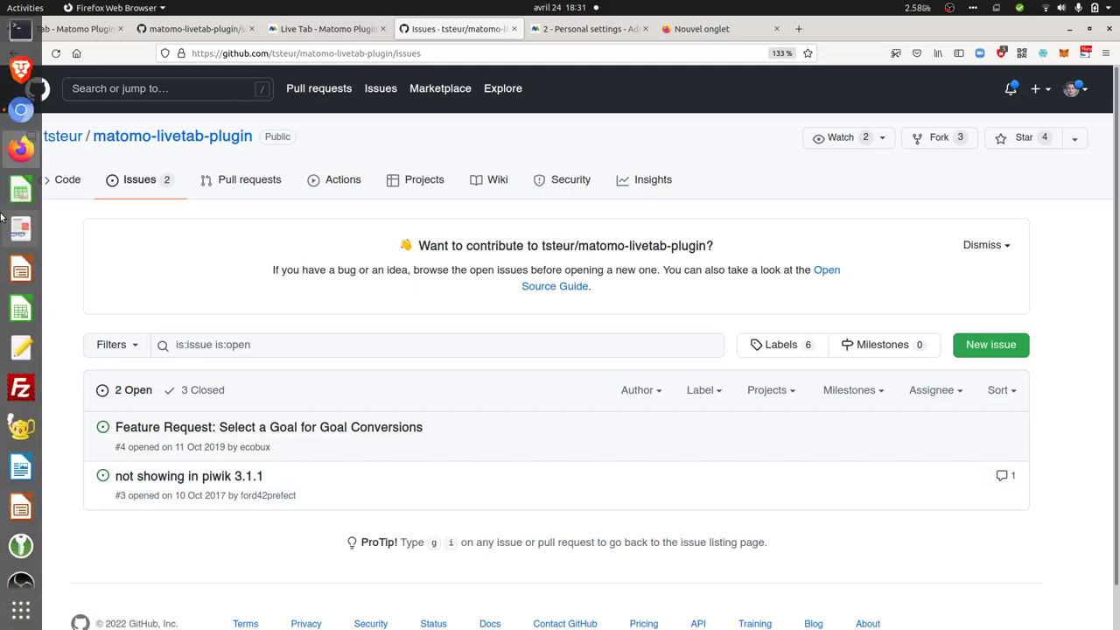
click(18, 113)
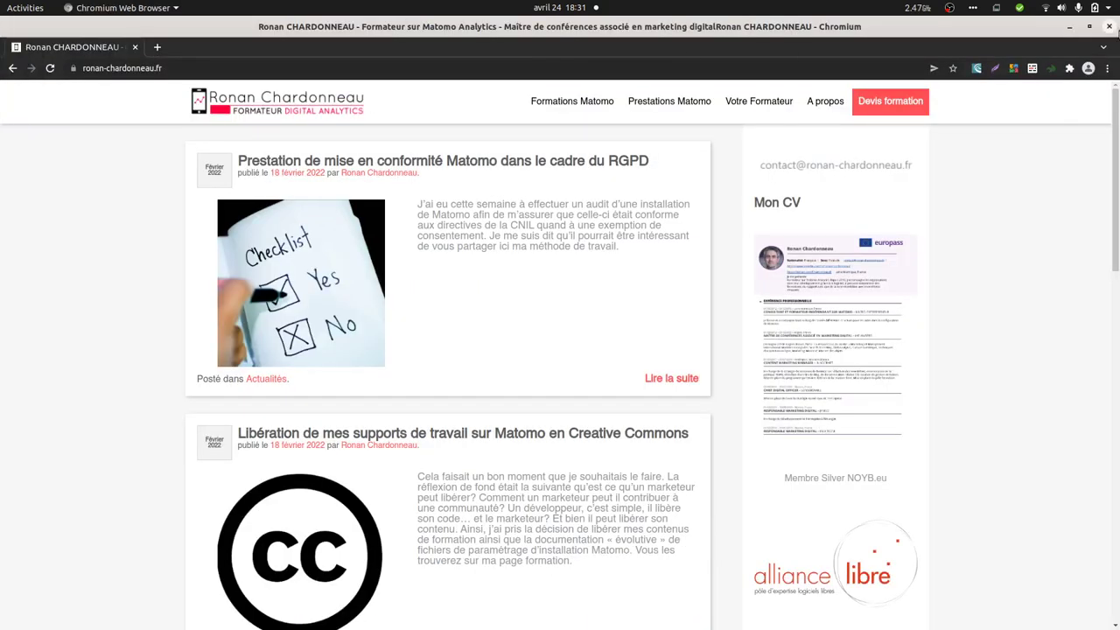
click(1111, 28)
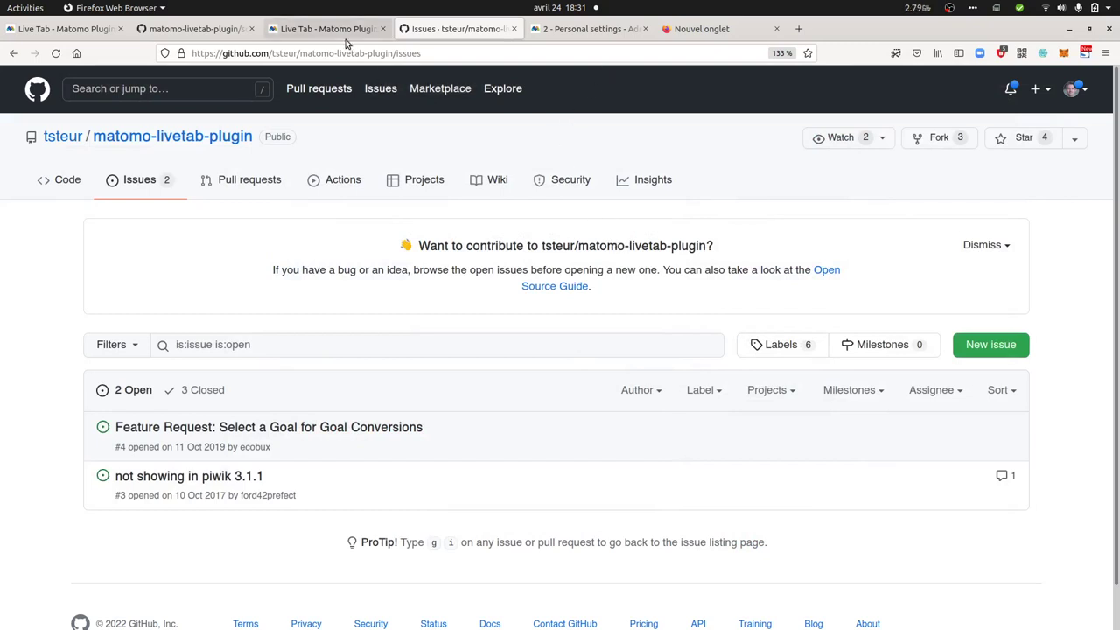
- Reload Matomo's Personal settings page and review the LiveTab section, highlighting part of the description for the Last minutes setting
click(614, 33)
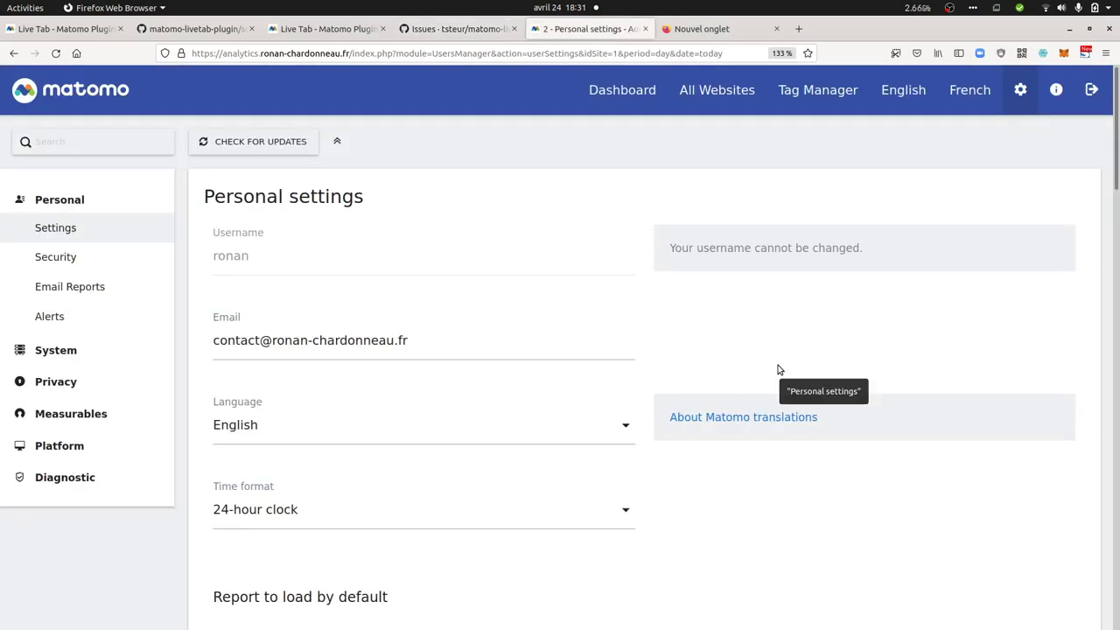
key(F5)
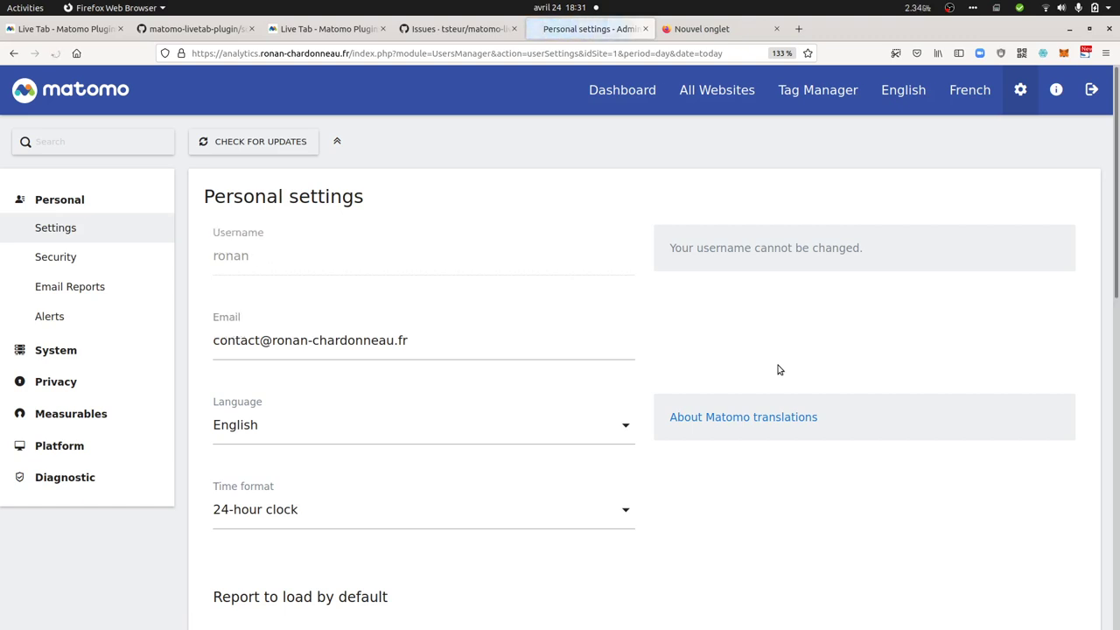
scroll(627, 470, down, 3)
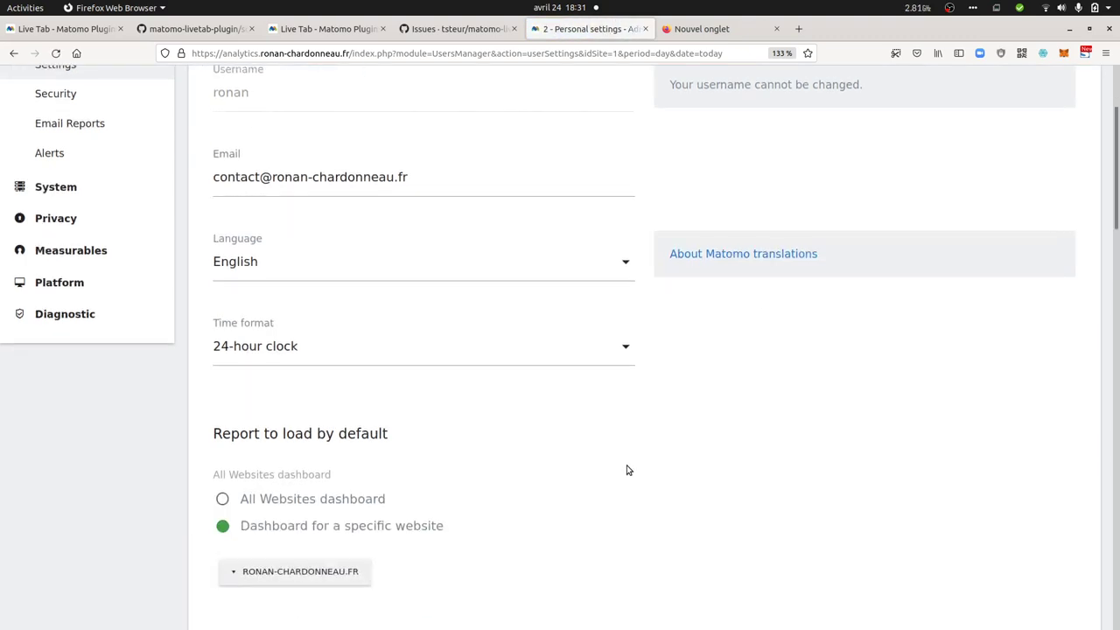
scroll(626, 470, down, 20)
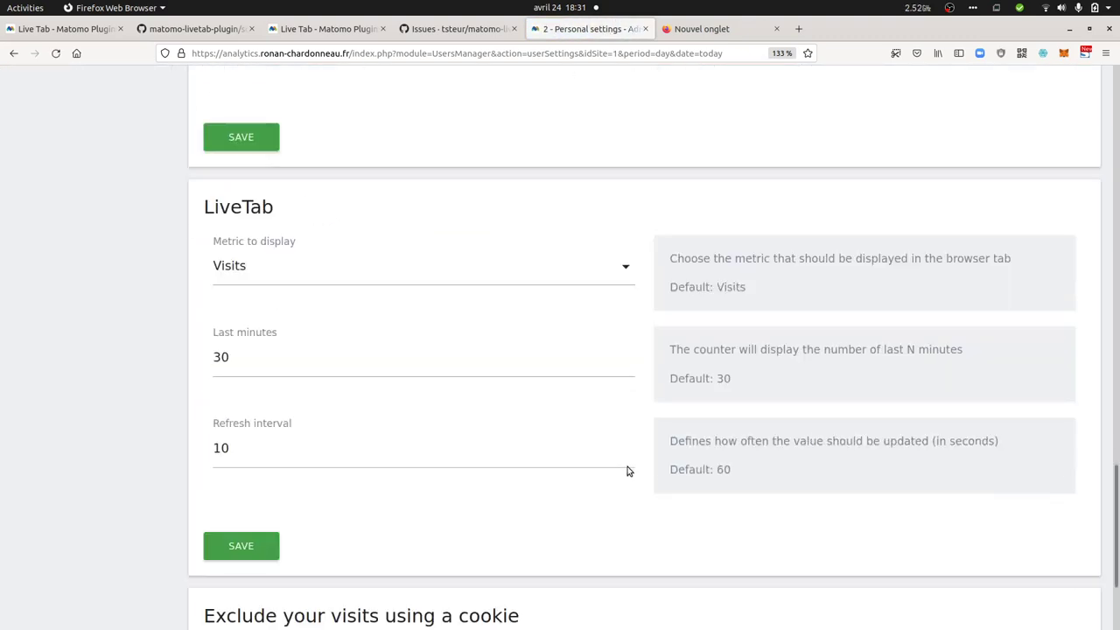
scroll(626, 470, down, 3)
scroll(600, 445, up, 2)
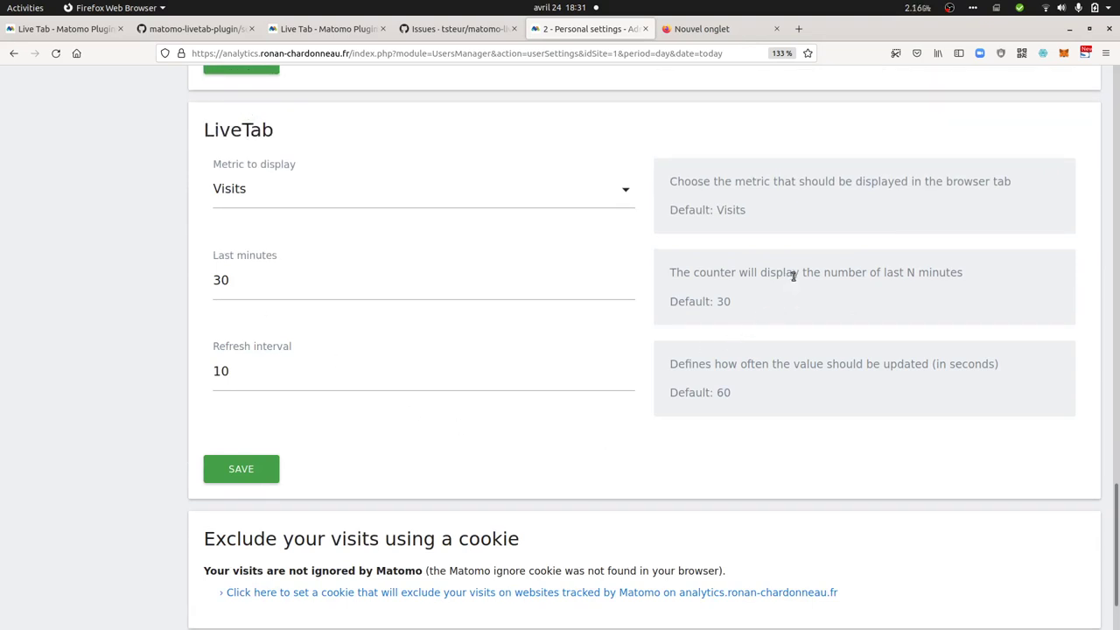
drag(792, 275, 946, 274)
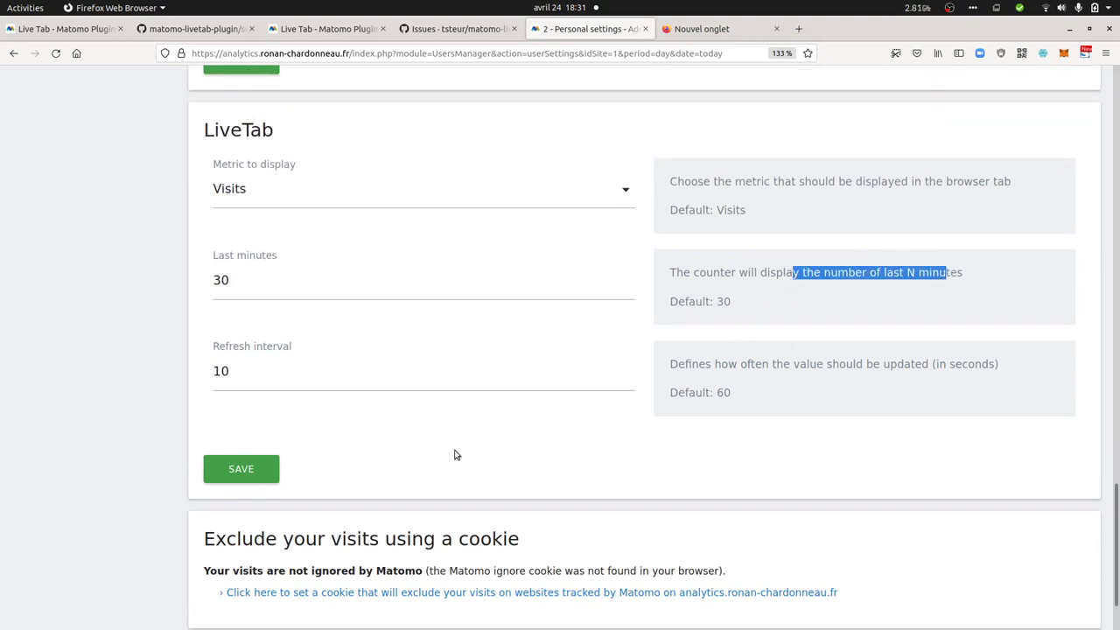